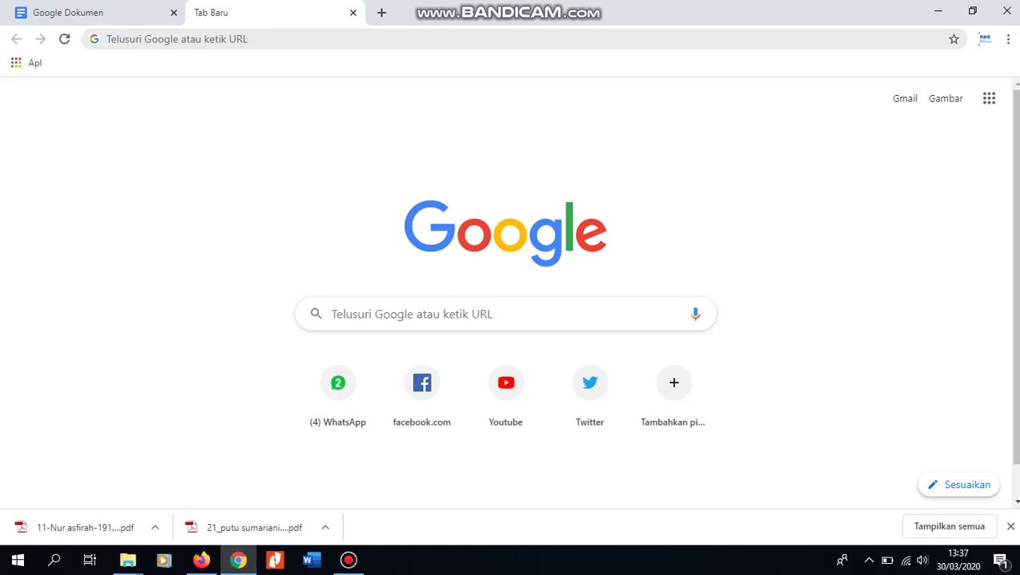
# Return from the new tab to the open Google Docs home page.
pyautogui.click(107, 38)
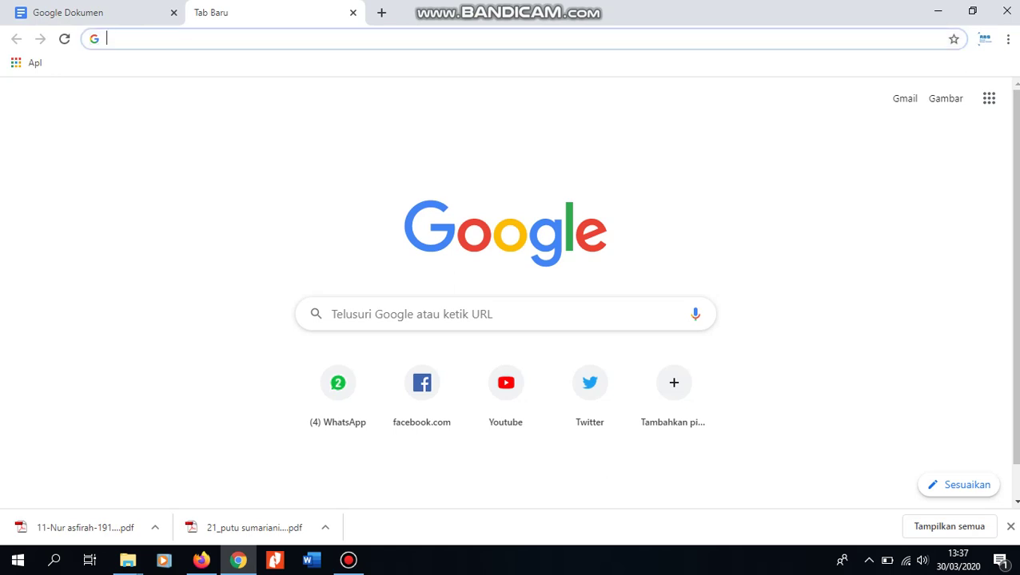
pyautogui.write('docs.google.com')
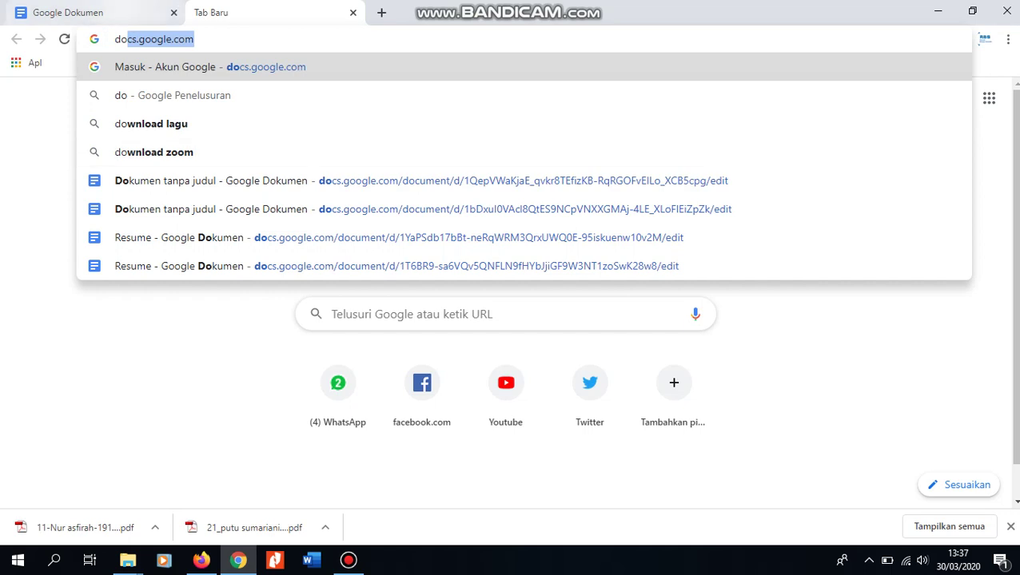
pyautogui.click(68, 13)
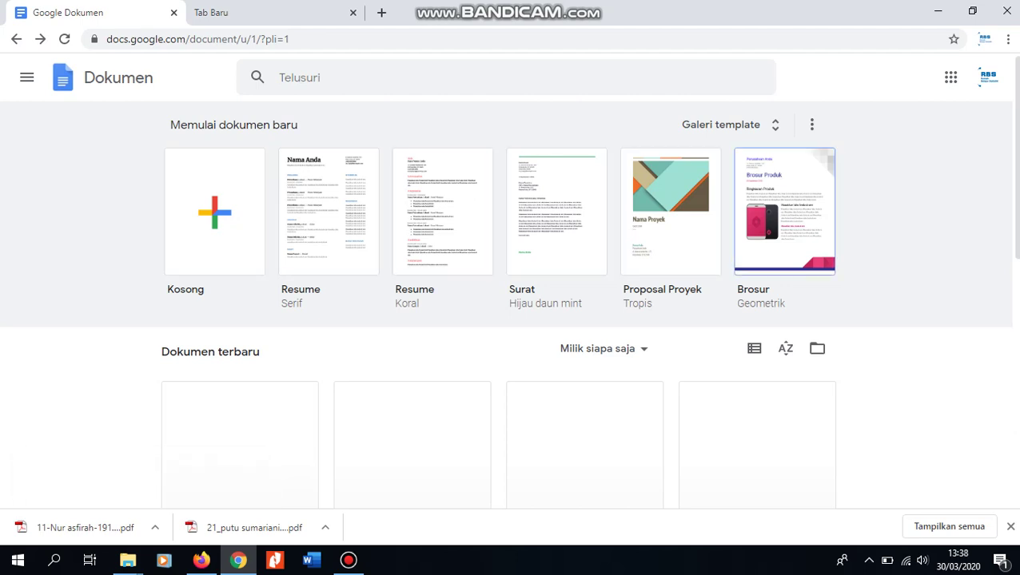
# Create a new Resume document from the template and delete all its content.
pyautogui.click(519, 288)
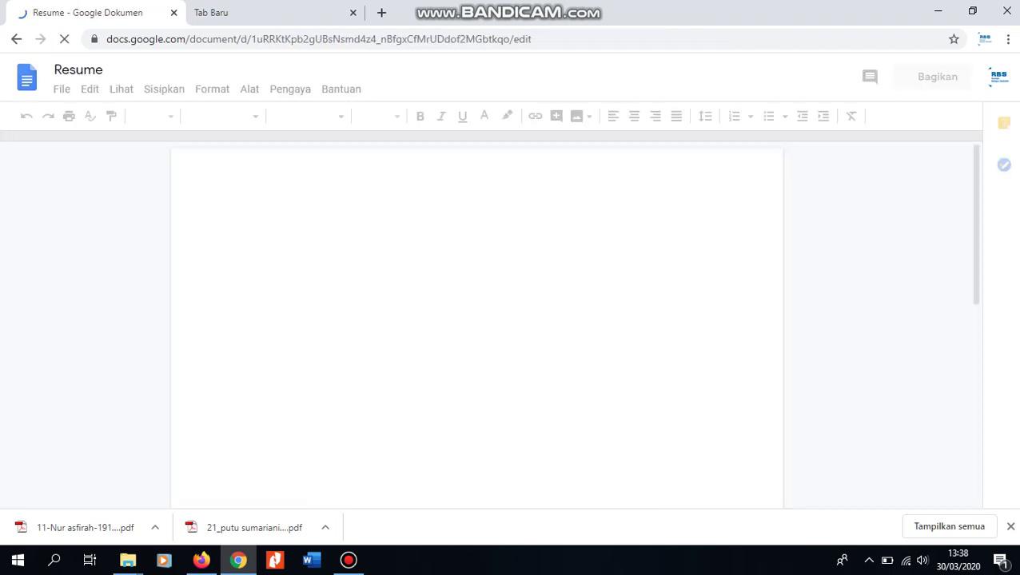
pyautogui.click(308, 220)
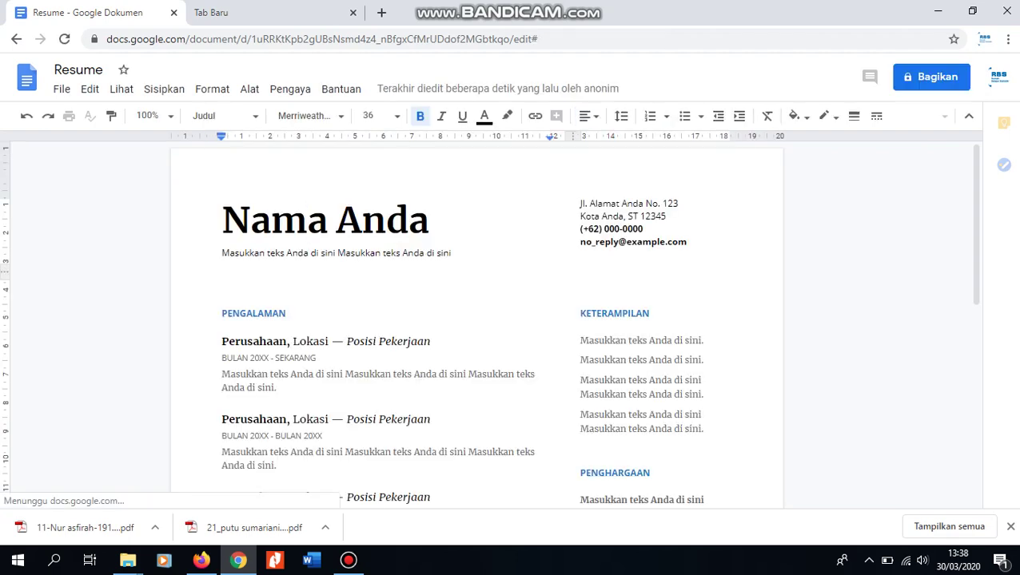
pyautogui.hotkey('ctrl', 'a')
pyautogui.press('Delete')
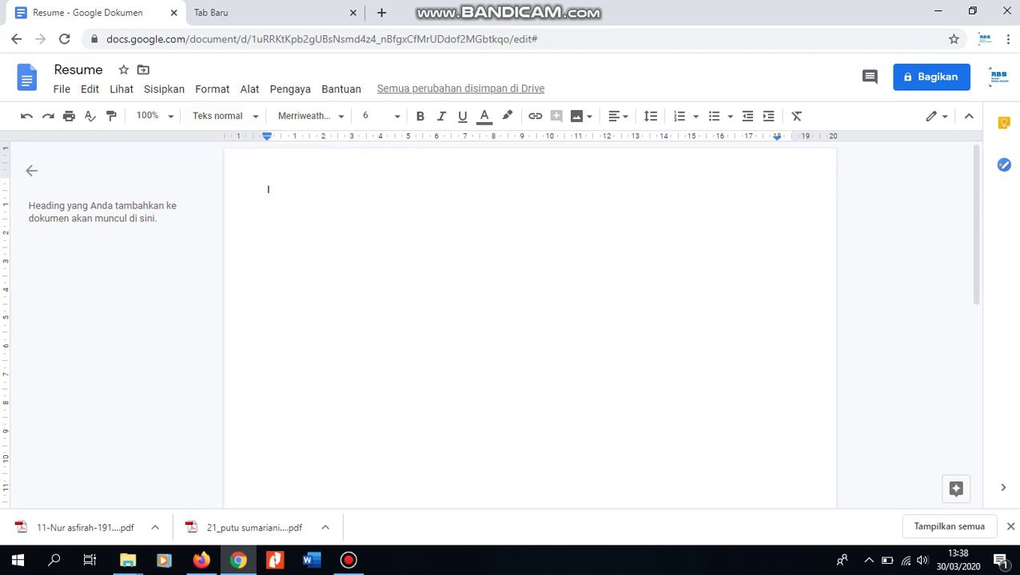
# Turn on voice typing from the Tools menu, keeping Bahasa Indonesia as the language.
pyautogui.click(249, 88)
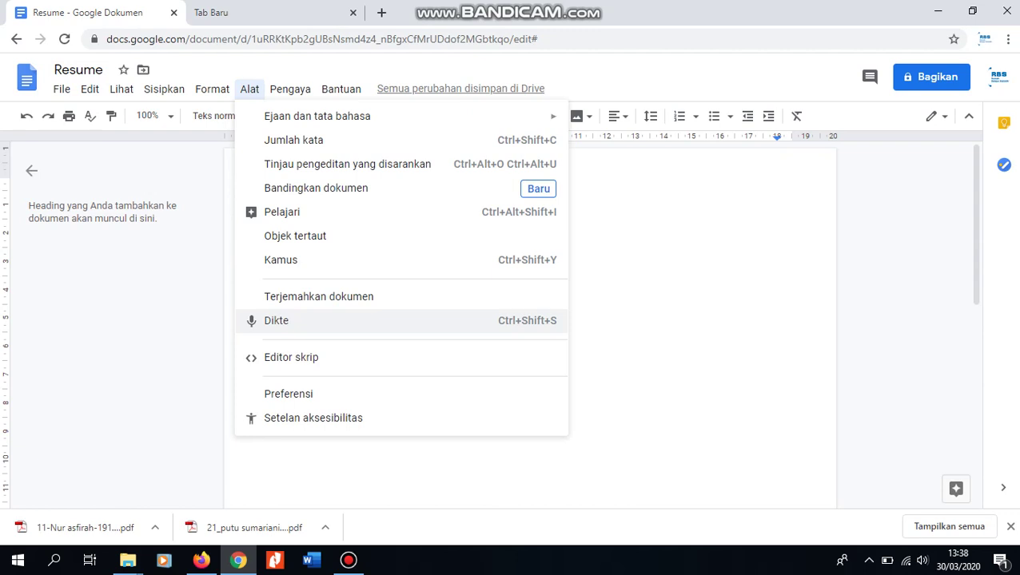
pyautogui.click(276, 321)
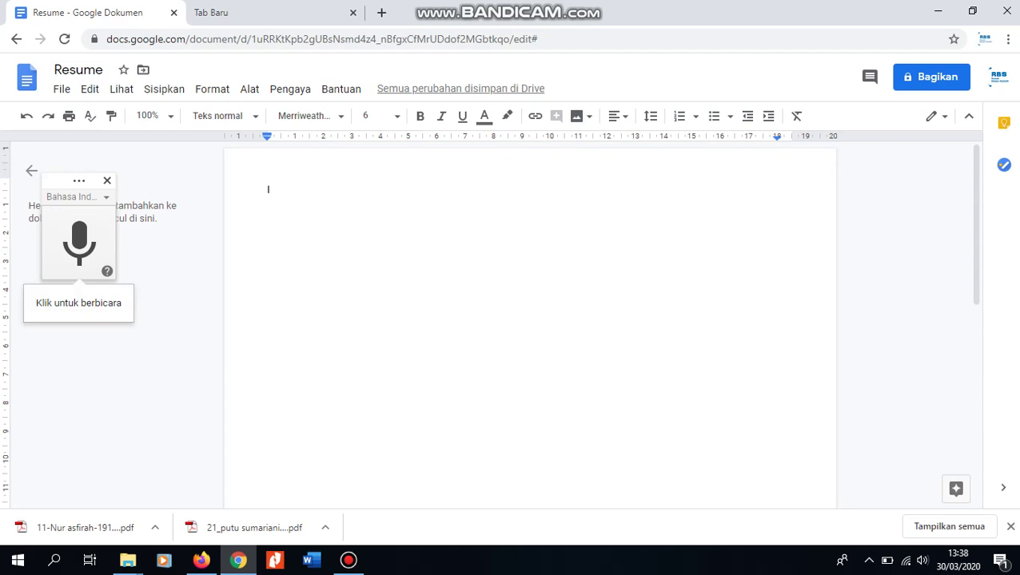
pyautogui.click(78, 197)
pyautogui.click(102, 267)
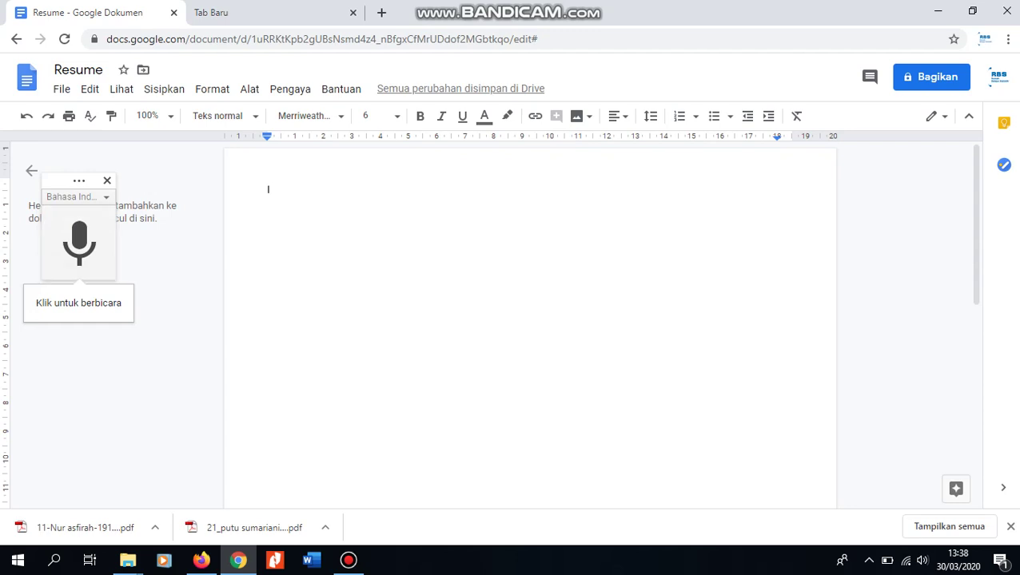
# Change the font size from 6 to 12 pt.
pyautogui.click(372, 116)
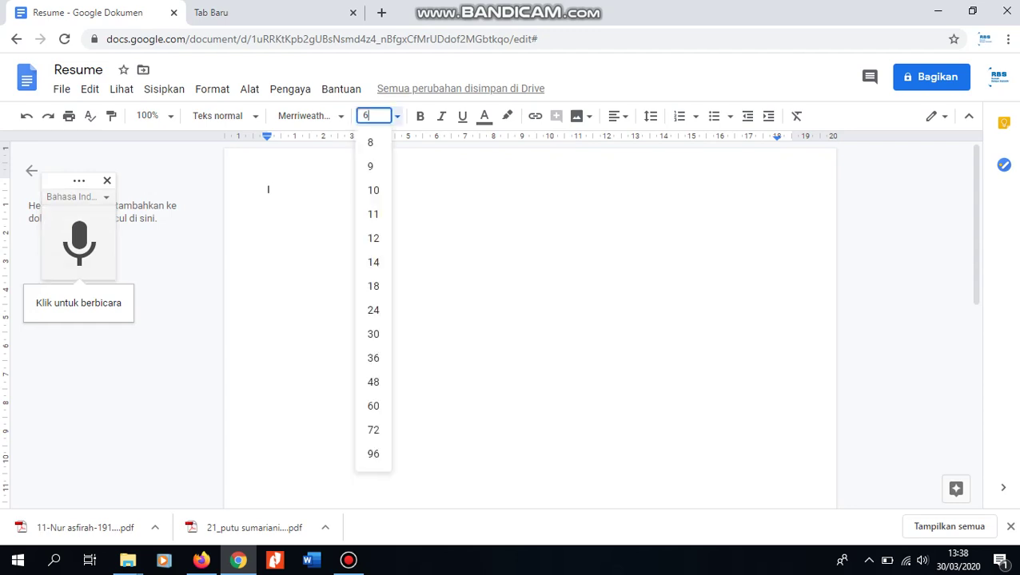
pyautogui.press('Escape')
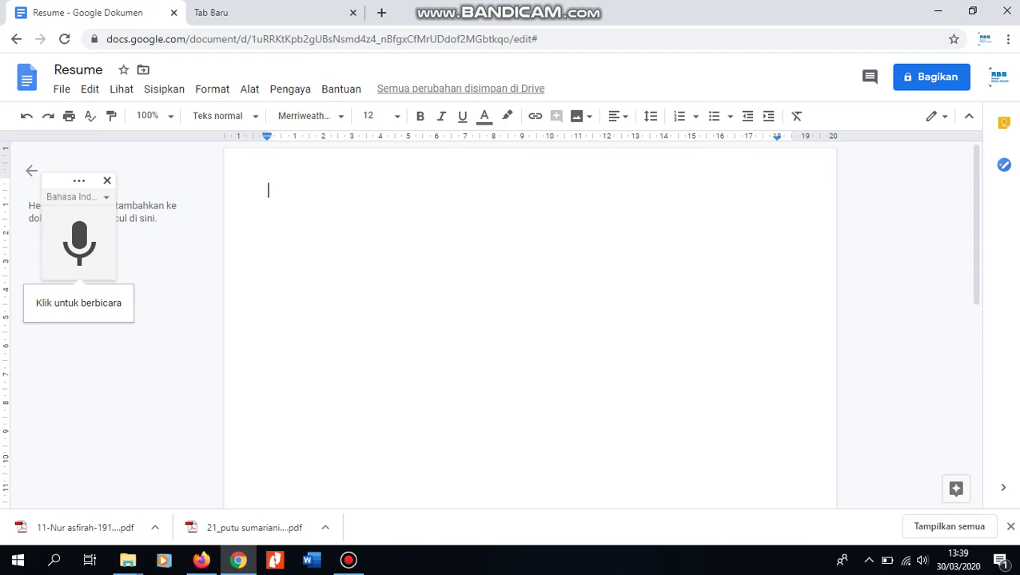
# Start the microphone and dictate the Indonesian paragraph defining Kenakalan remaja.
pyautogui.click(79, 243)
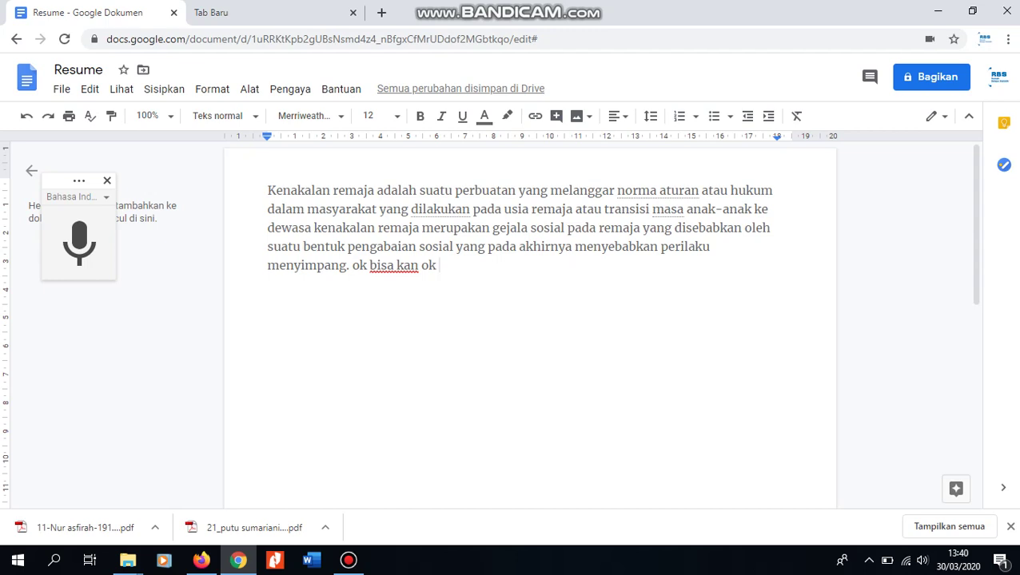
pyautogui.click(448, 209)
pyautogui.click(589, 228)
pyautogui.click(679, 228)
pyautogui.click(339, 264)
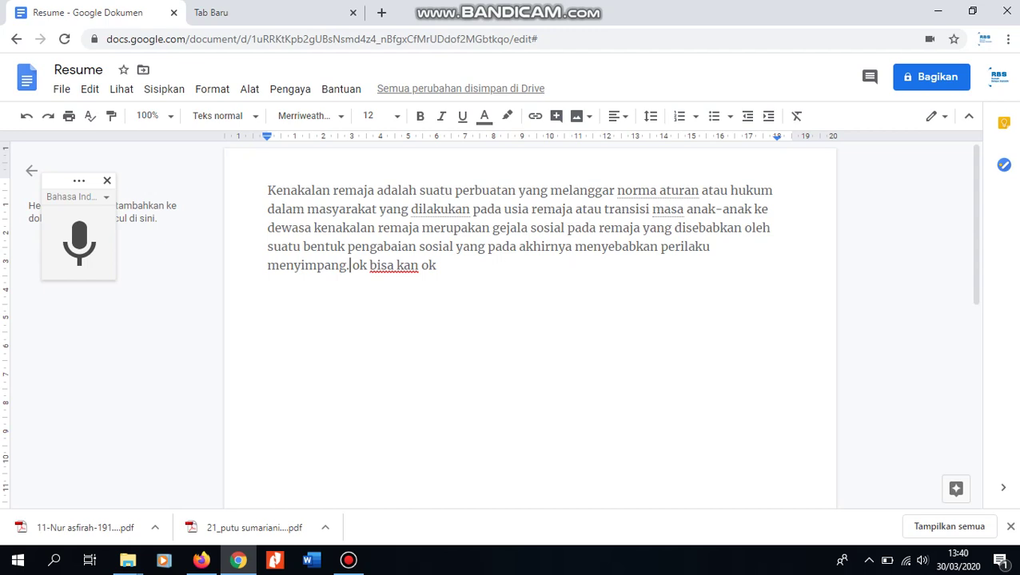